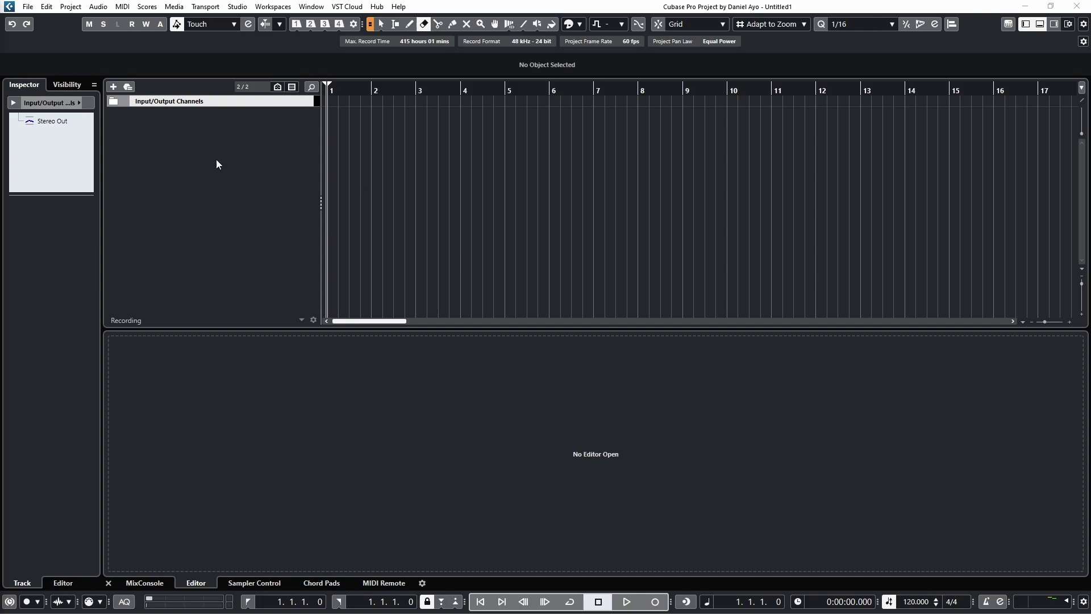
# Step: Add a Chord Track, then add an instrument track with HALion 7
pyautogui.rightClick(233, 161)
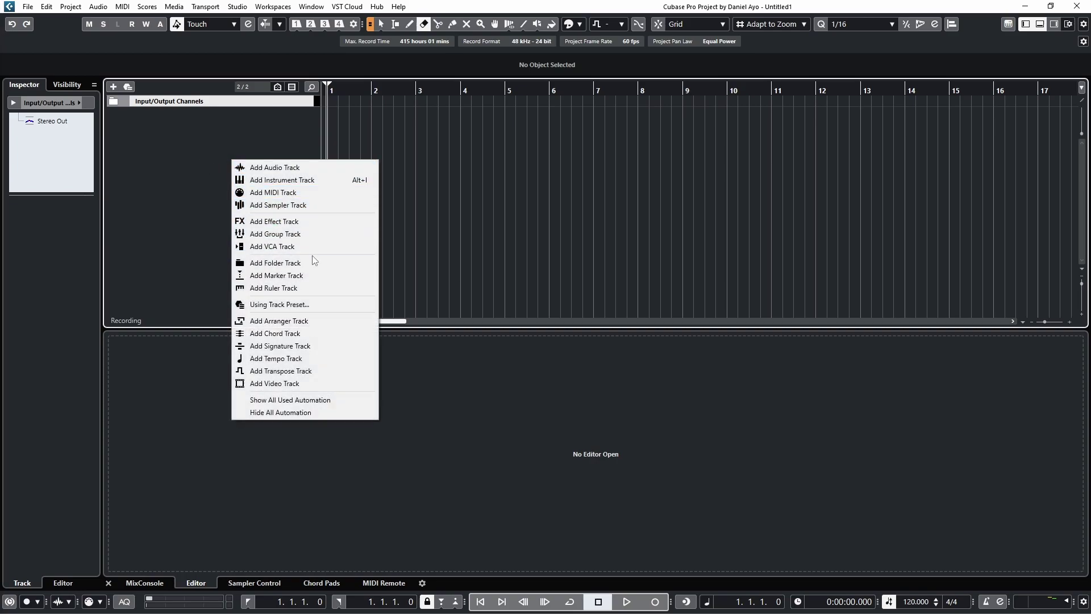
pyautogui.click(298, 334)
pyautogui.rightClick(204, 164)
pyautogui.click(255, 184)
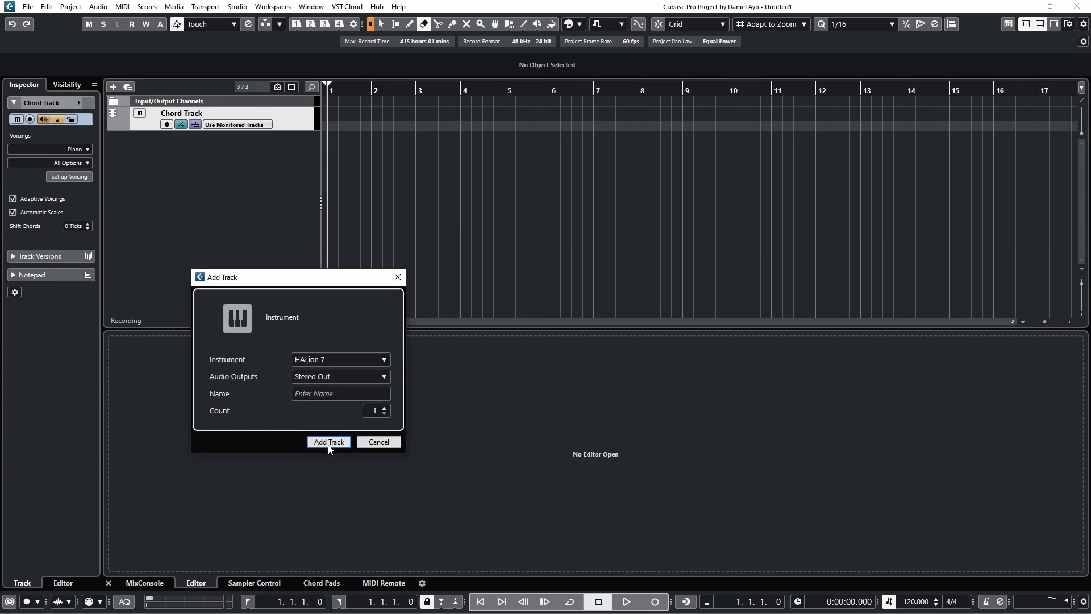
pyautogui.click(331, 442)
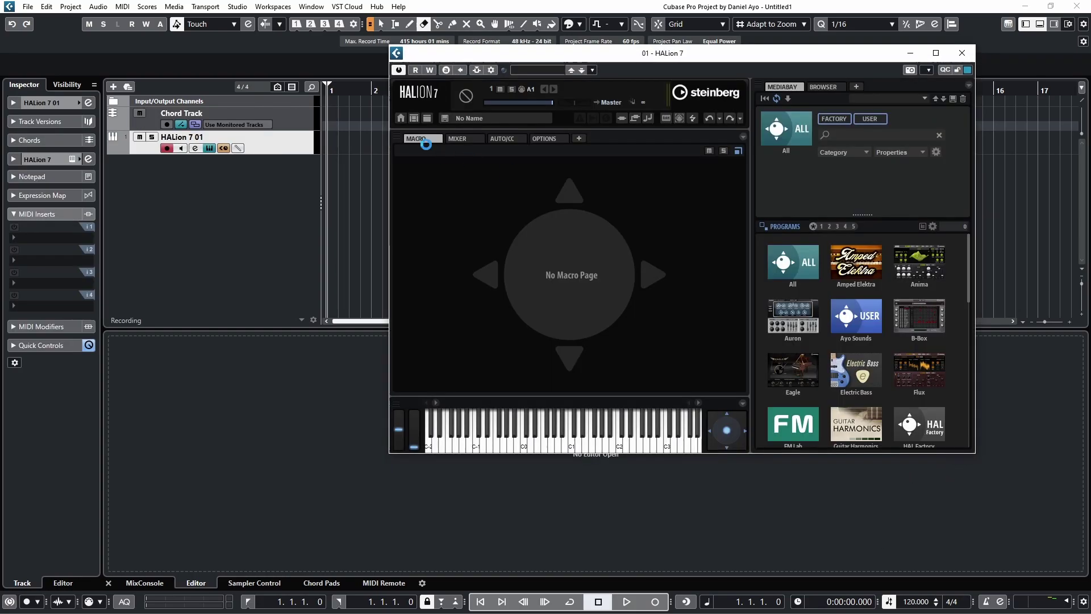
# Step: Load the Neo Jazz program in HALion 7, close its window, and enable track monitoring
pyautogui.doubleClick(856, 266)
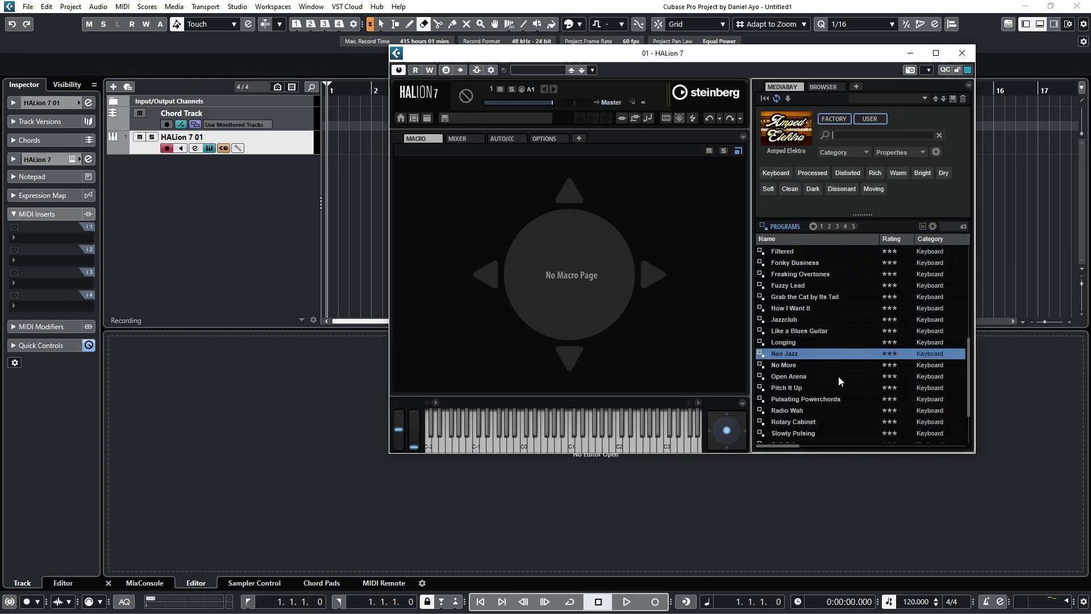
pyautogui.click(814, 354)
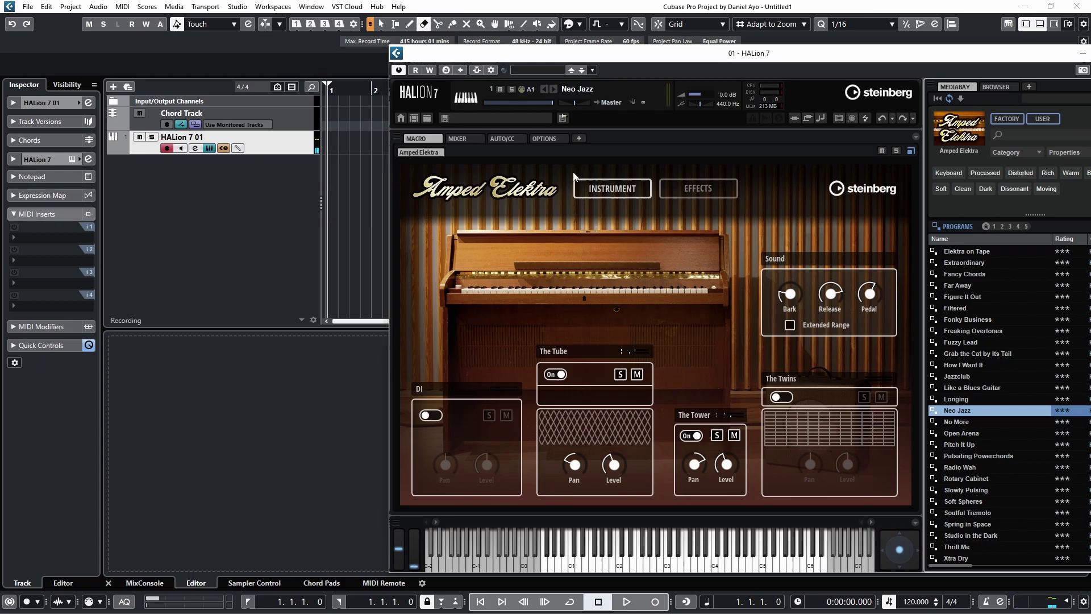
pyautogui.click(181, 149)
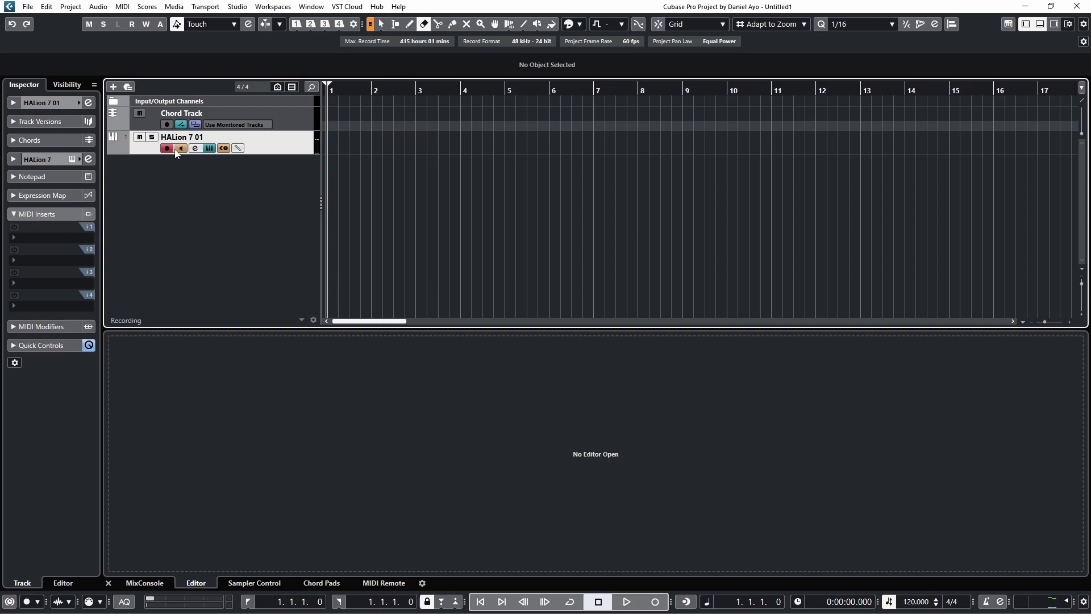
# Step: Draw a chord event at bar 1 of the Chord Track with the Draw tool
pyautogui.rightClick(342, 117)
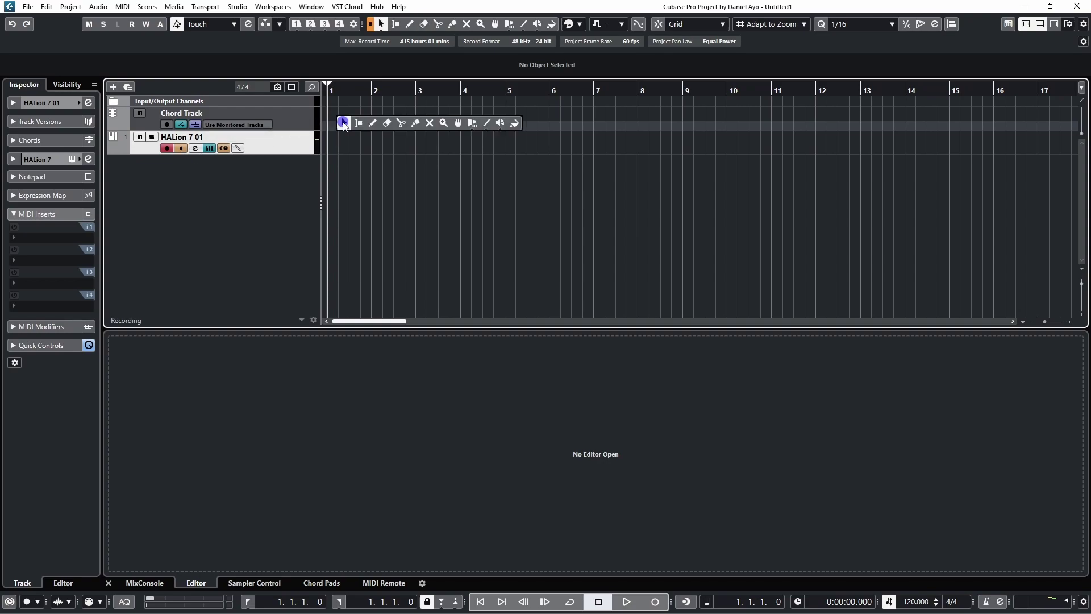
pyautogui.click(375, 125)
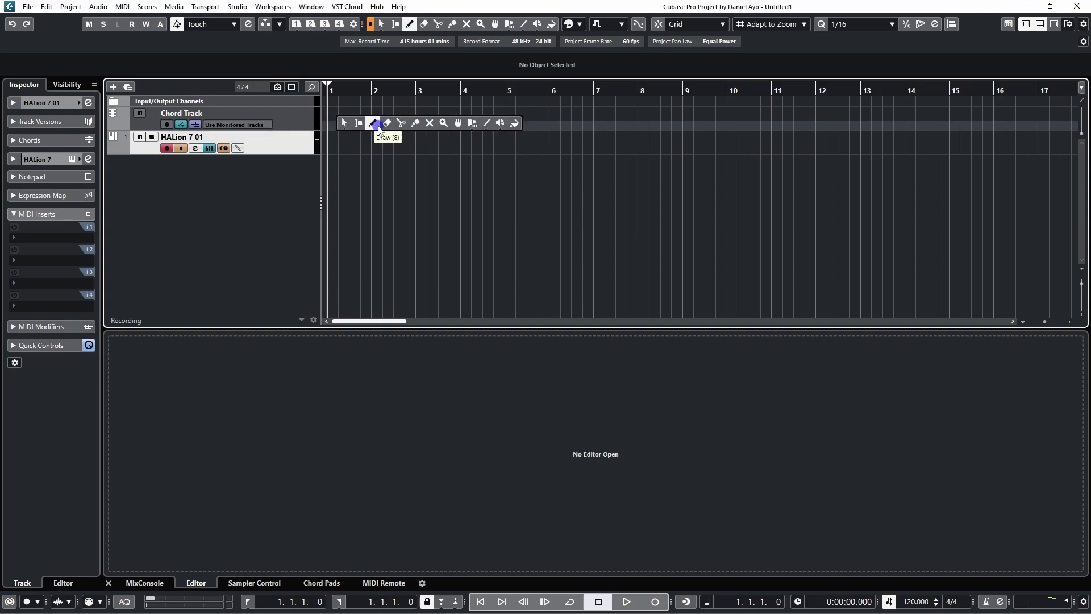
pyautogui.click(378, 128)
pyautogui.click(334, 119)
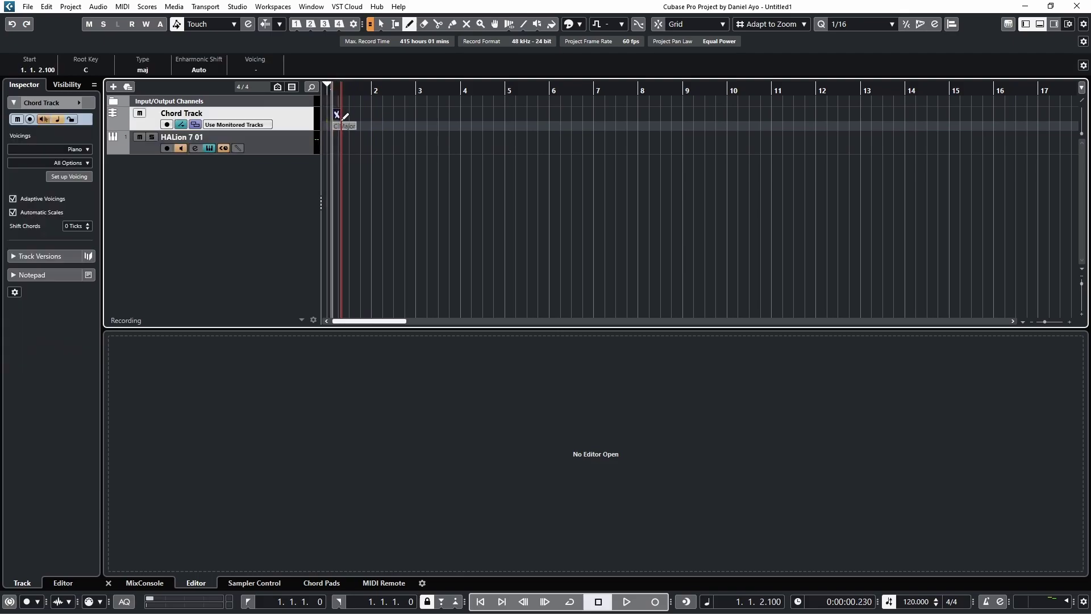
pyautogui.press('1')
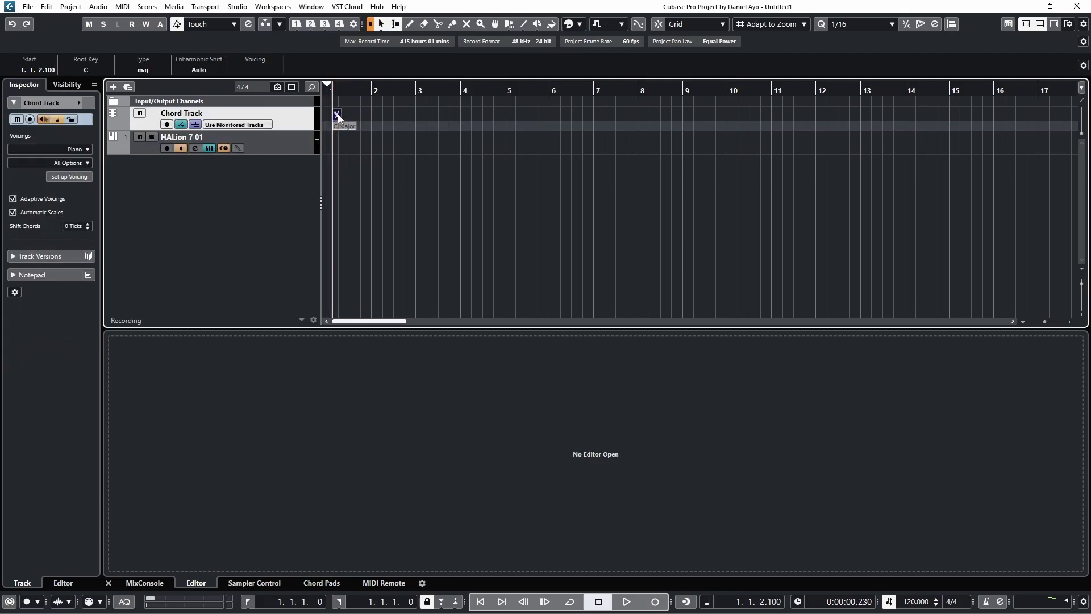
# Step: Set the bar 1 chord event to G major in the Chord Editor
pyautogui.doubleClick(338, 117)
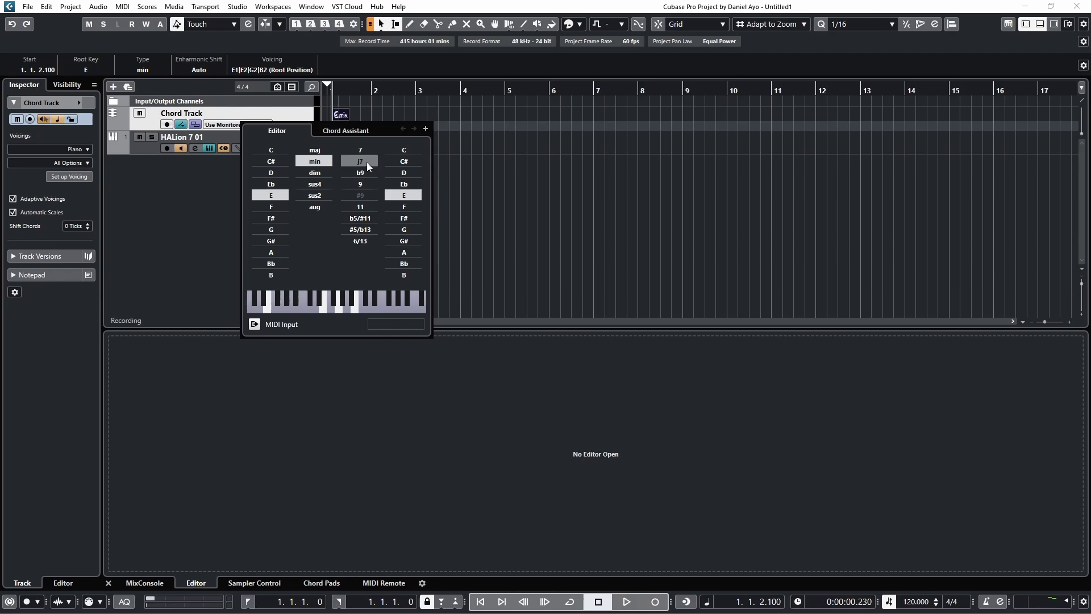
pyautogui.click(141, 114)
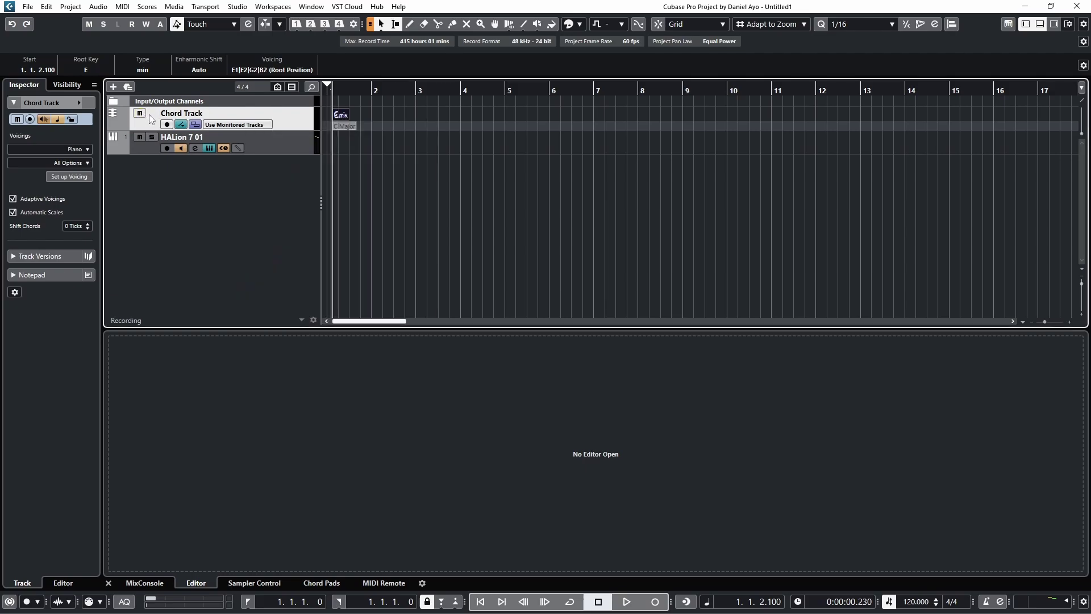
pyautogui.doubleClick(339, 113)
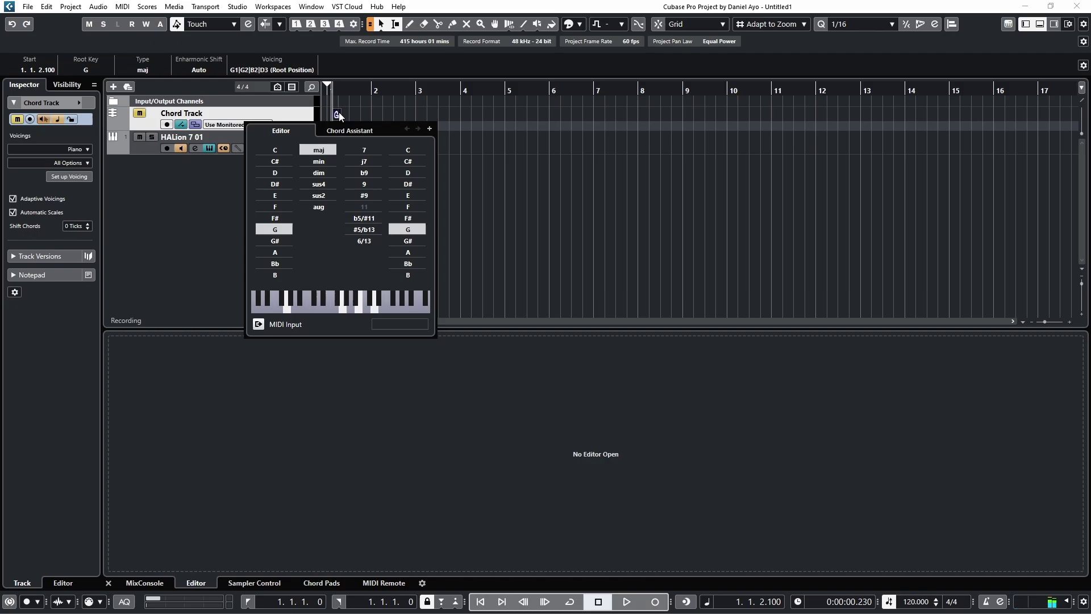
pyautogui.click(510, 186)
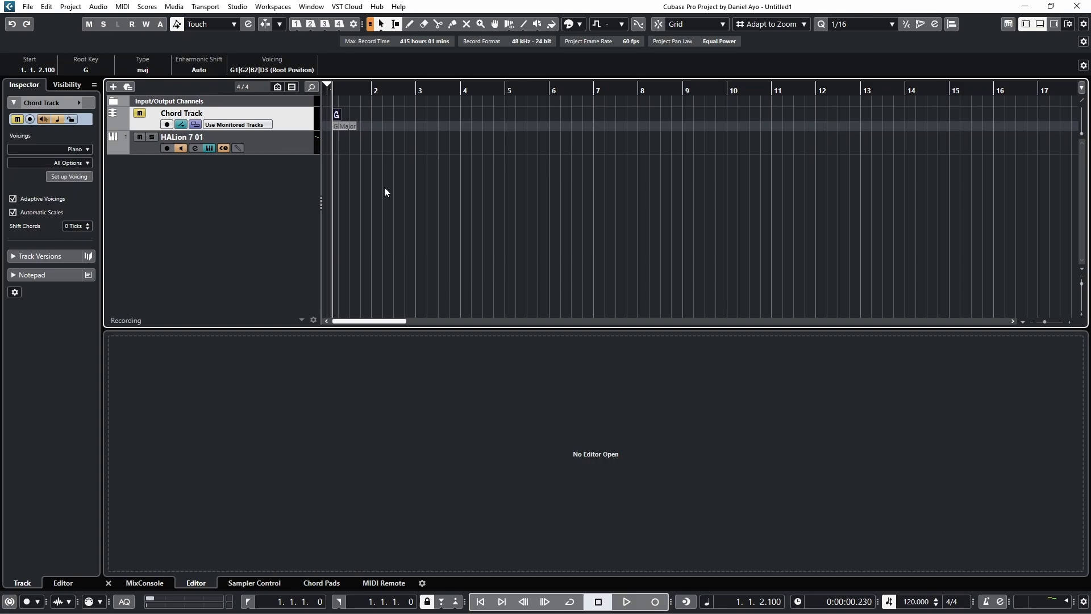
# Step: Remove the Chord Track and draw a MIDI part from bar 1 to 8 on HALion 7 01
pyautogui.rightClick(293, 119)
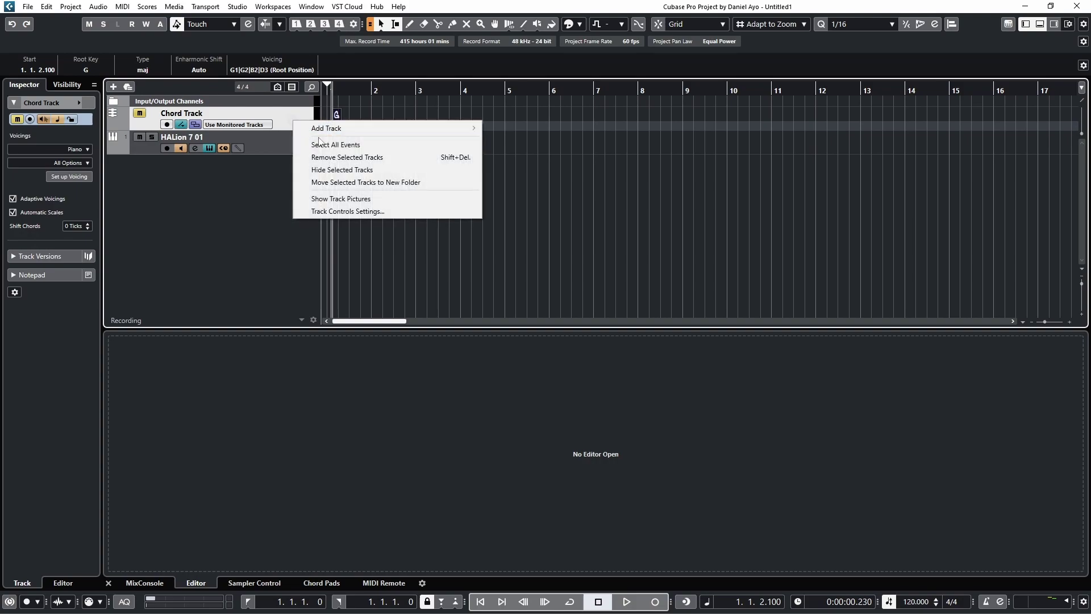
pyautogui.click(362, 156)
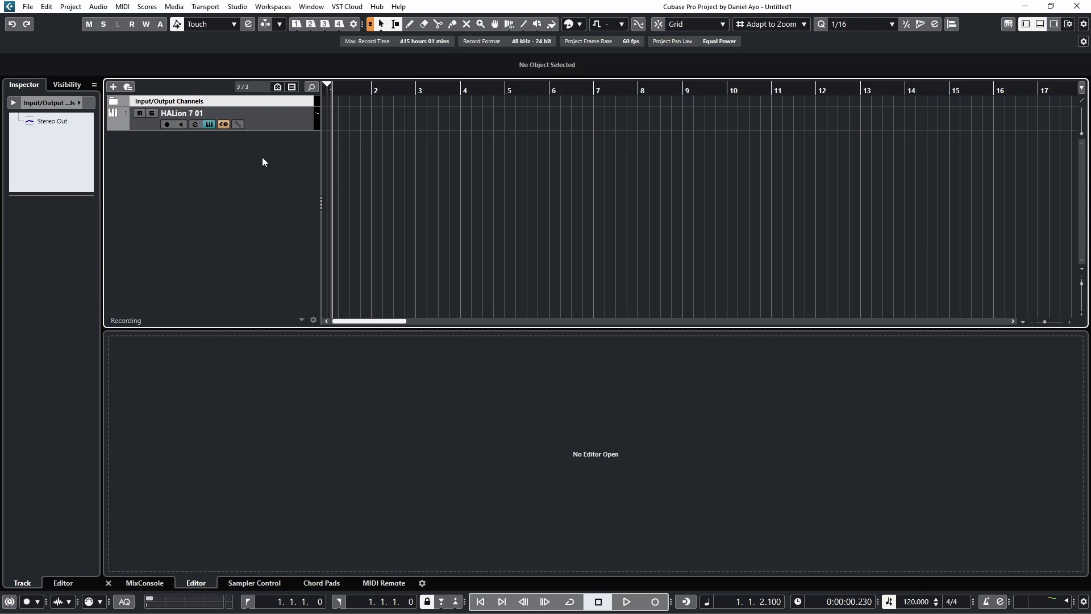
pyautogui.rightClick(355, 159)
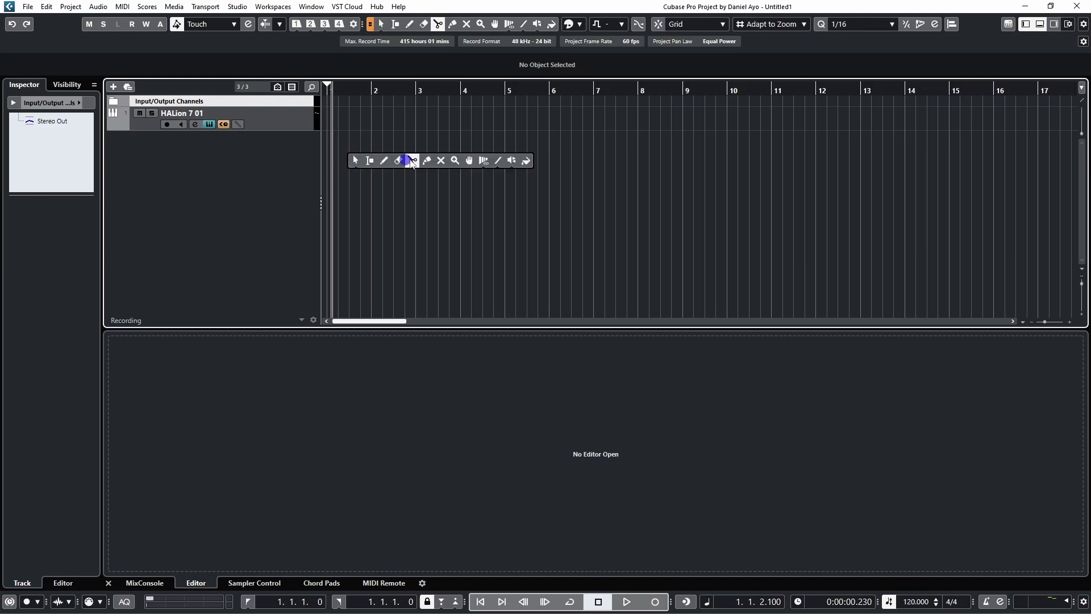
pyautogui.click(384, 161)
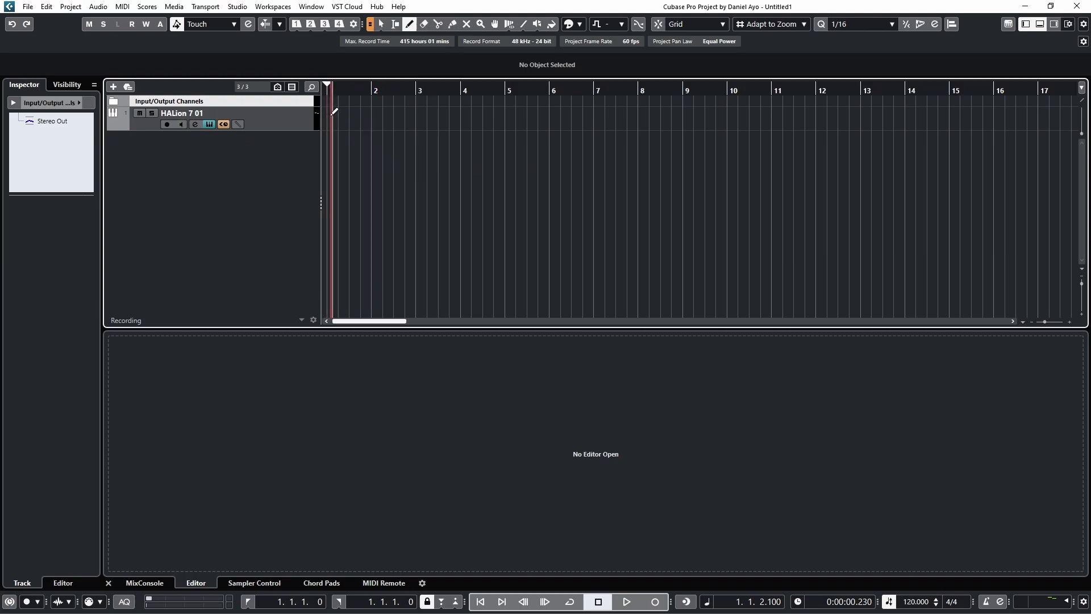
pyautogui.moveTo(327, 115); pyautogui.dragTo(638, 114)
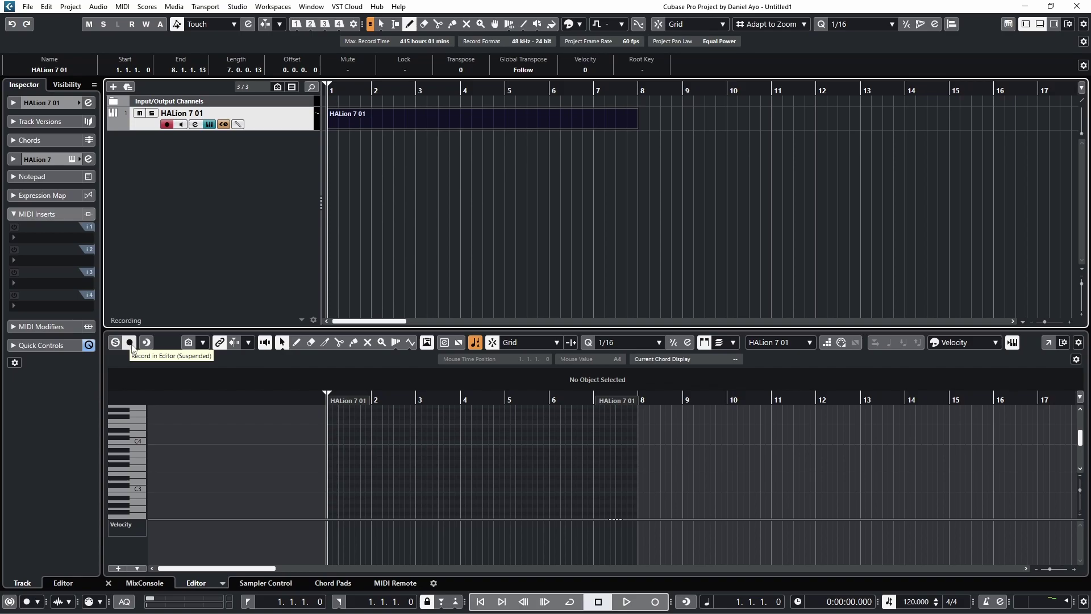
# Step: Turn on Record in Editor and record live chords, starting with * and stopping with Space
pyautogui.click(130, 343)
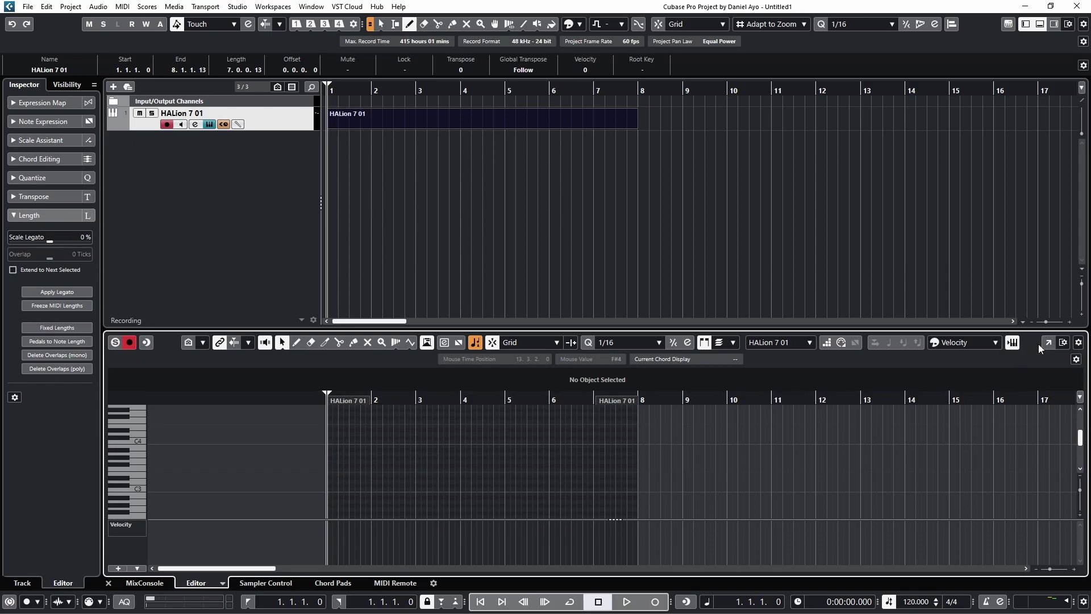
pyautogui.click(1064, 343)
pyautogui.press('KP_Multiply')
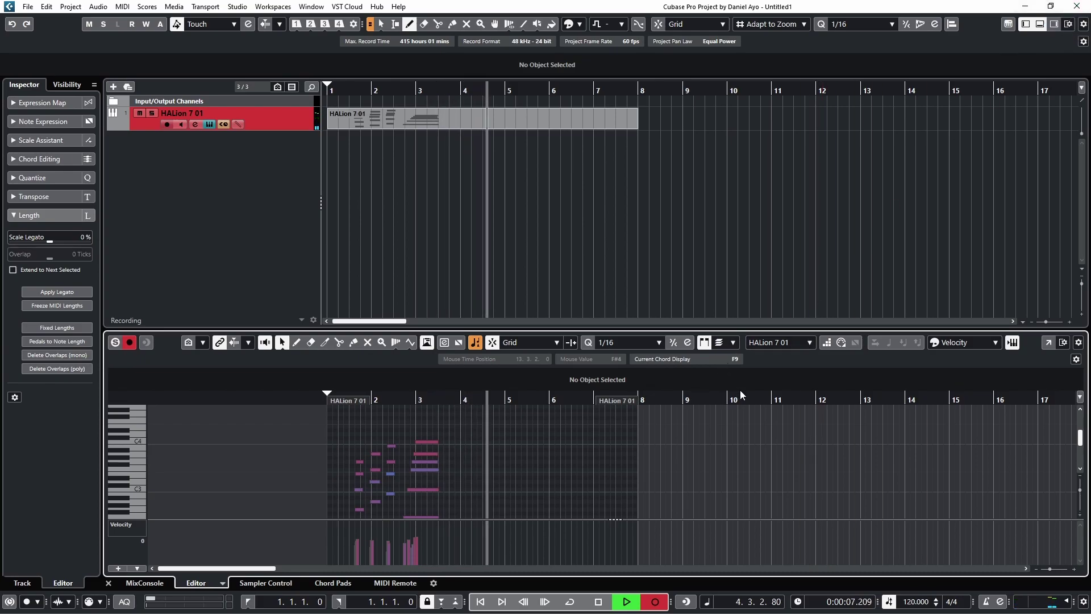
pyautogui.press('space')
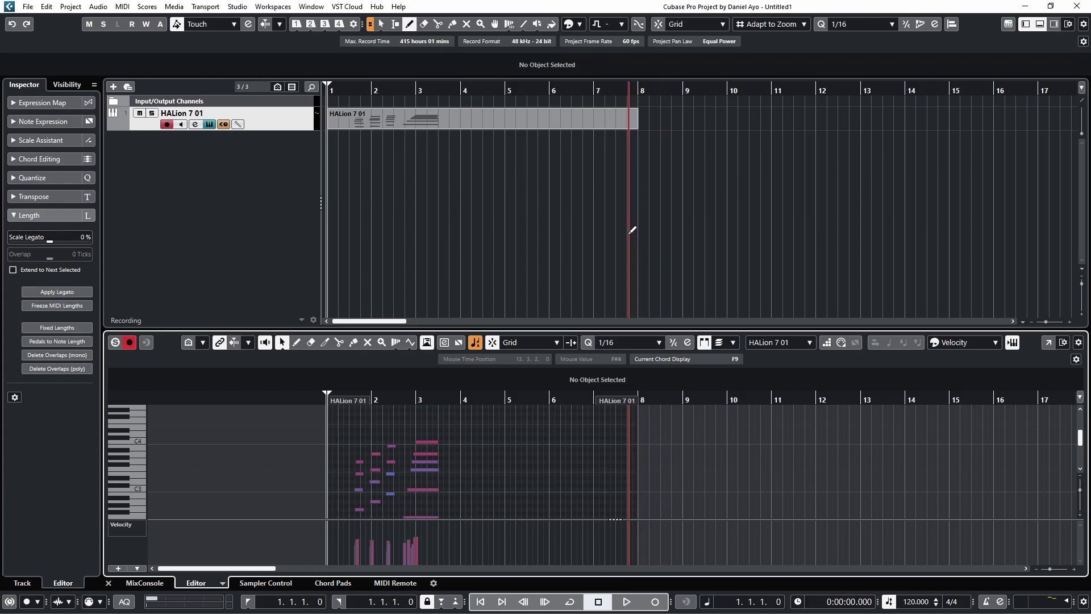
# Step: Create an instrument track with Scaler 2 chosen as its instrument
pyautogui.rightClick(212, 181)
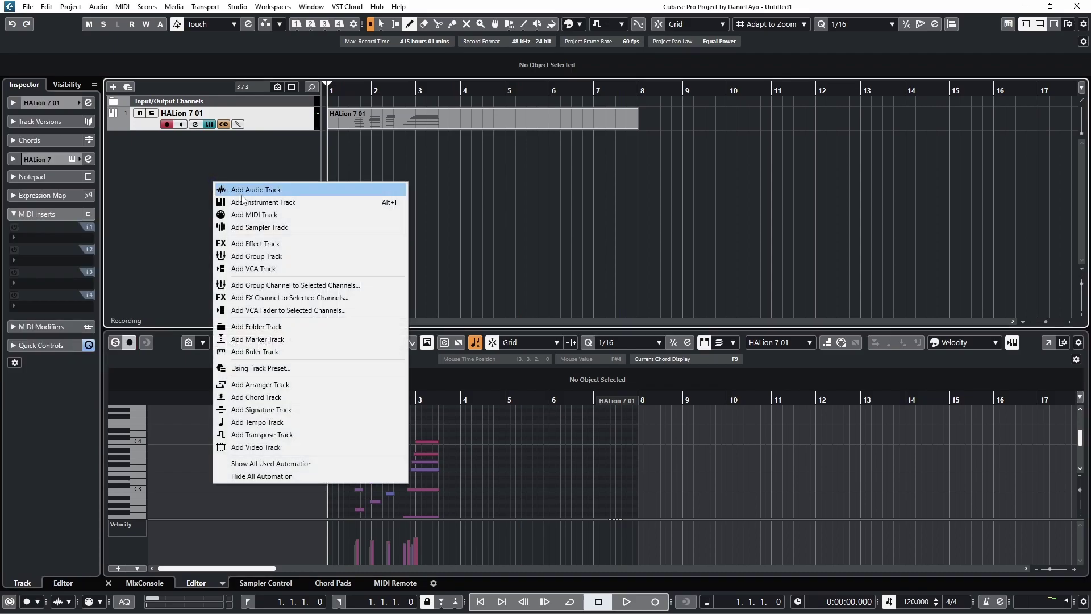
pyautogui.click(271, 202)
pyautogui.click(359, 359)
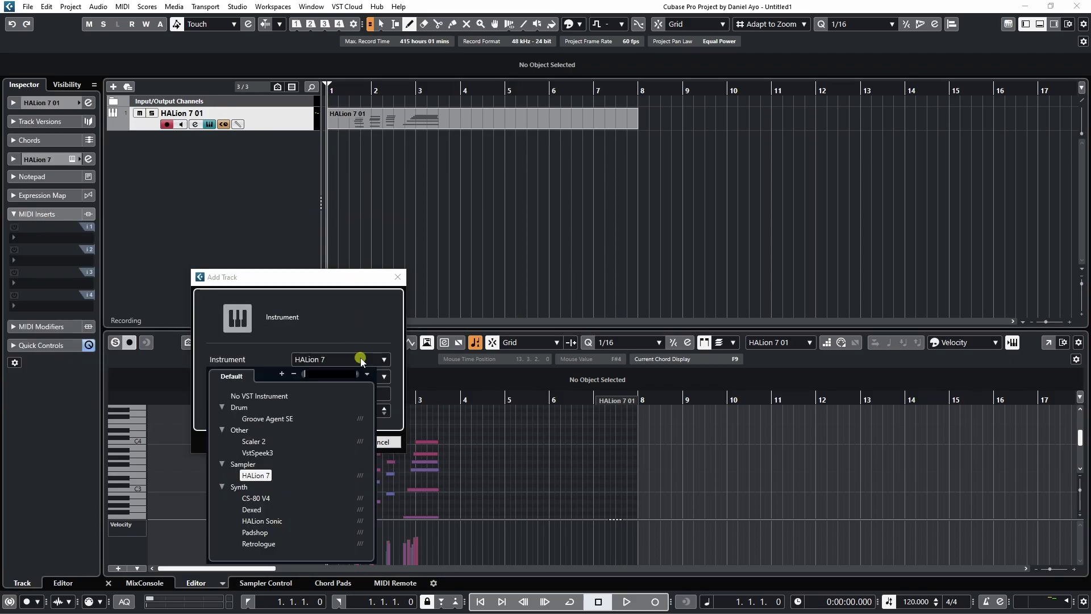
pyautogui.click(248, 442)
pyautogui.click(327, 442)
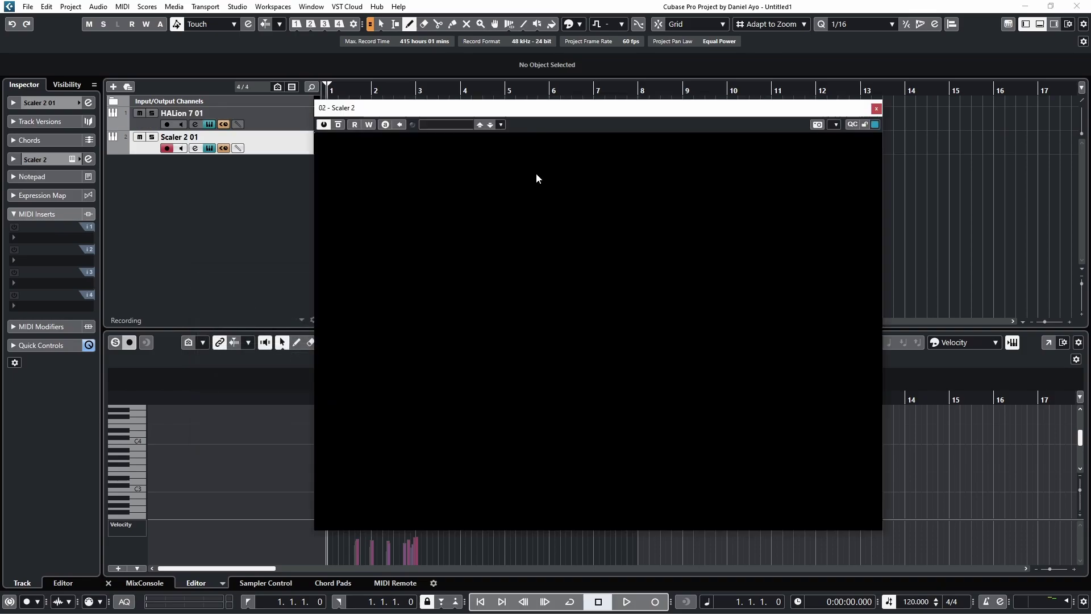
# Step: Reposition and enlarge the Scaler 2 window, then close it
pyautogui.moveTo(527, 109); pyautogui.dragTo(547, 89)
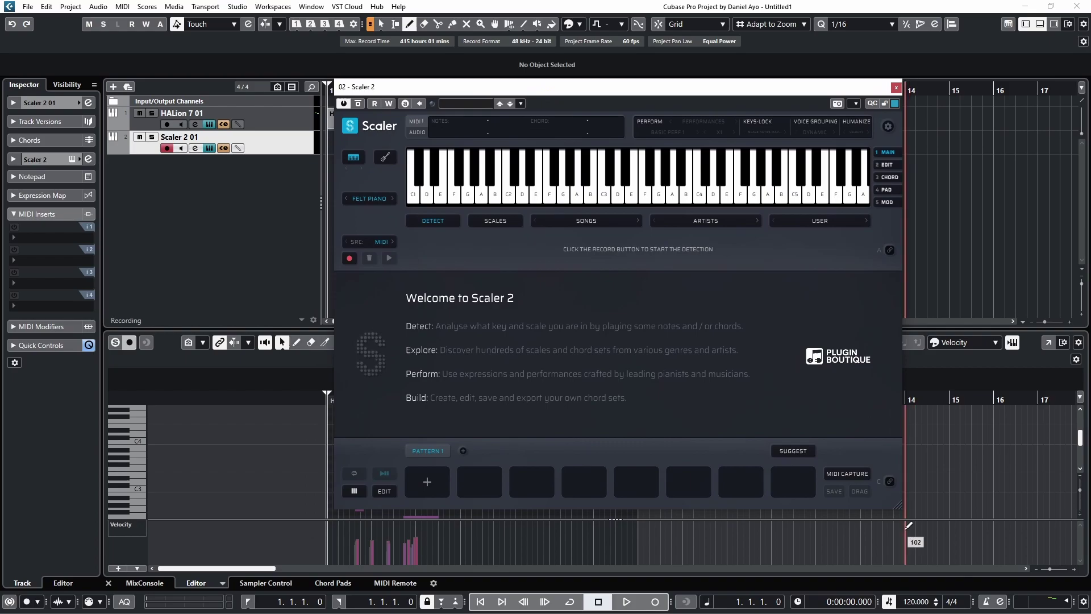
pyautogui.moveTo(907, 526); pyautogui.dragTo(942, 526)
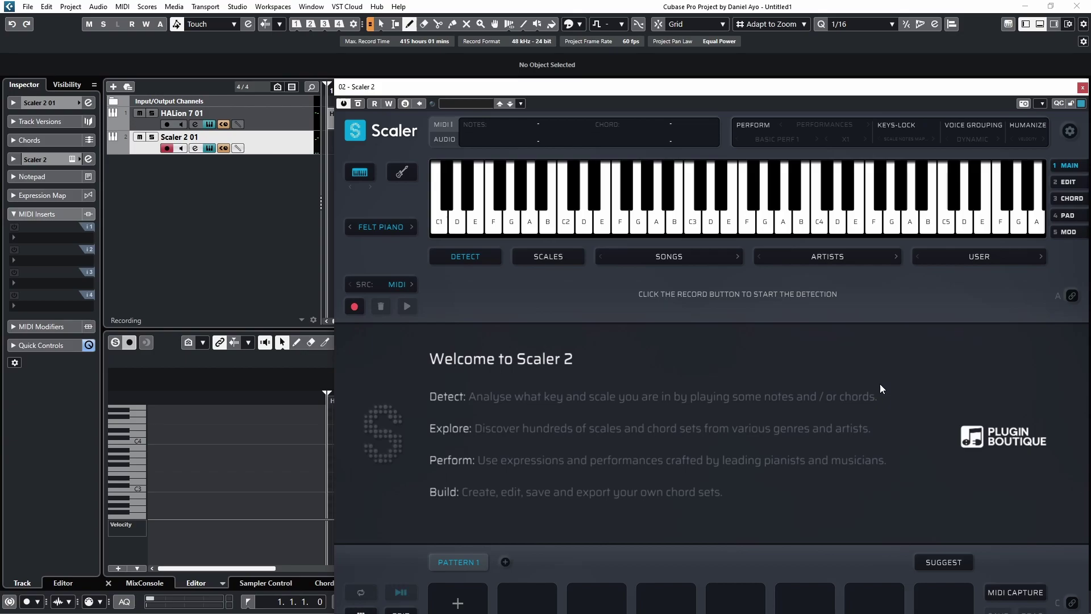
pyautogui.moveTo(1065, 88); pyautogui.dragTo(934, 130)
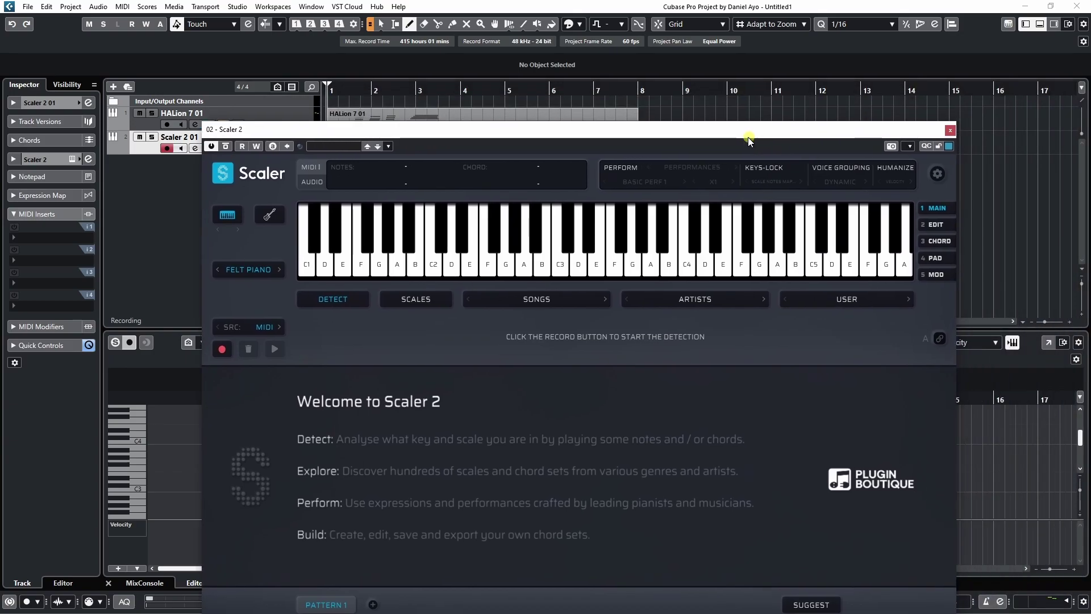
pyautogui.click(950, 130)
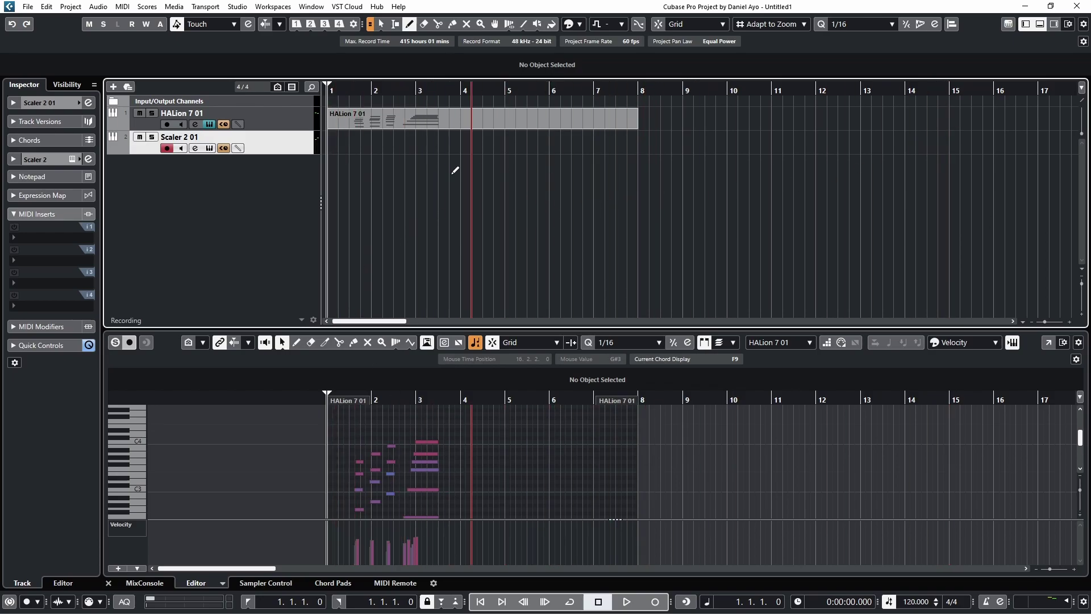
pyautogui.click(260, 119)
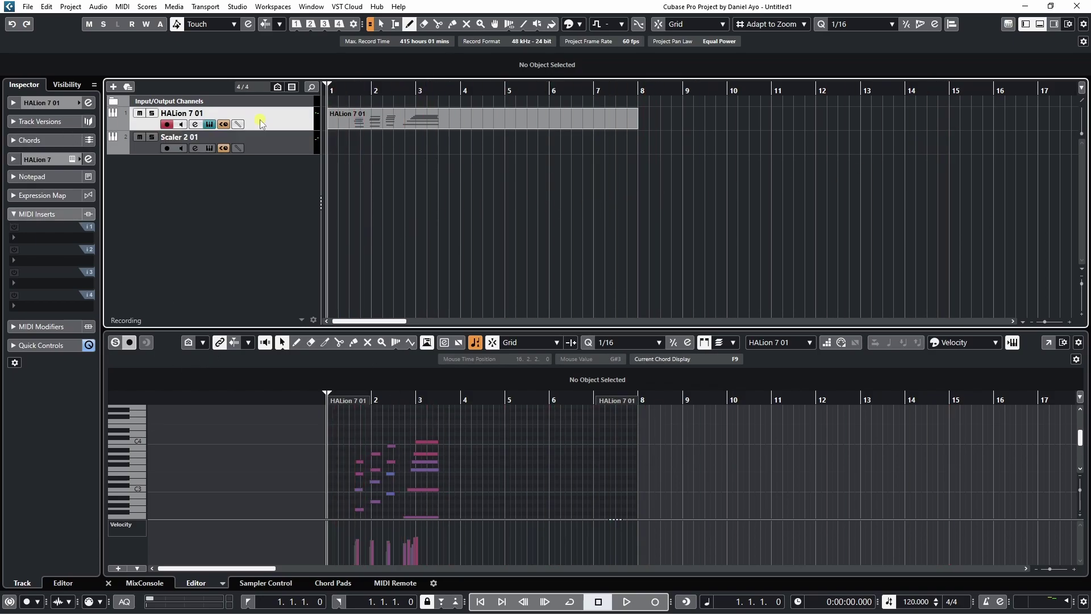
pyautogui.click(57, 246)
pyautogui.click(66, 339)
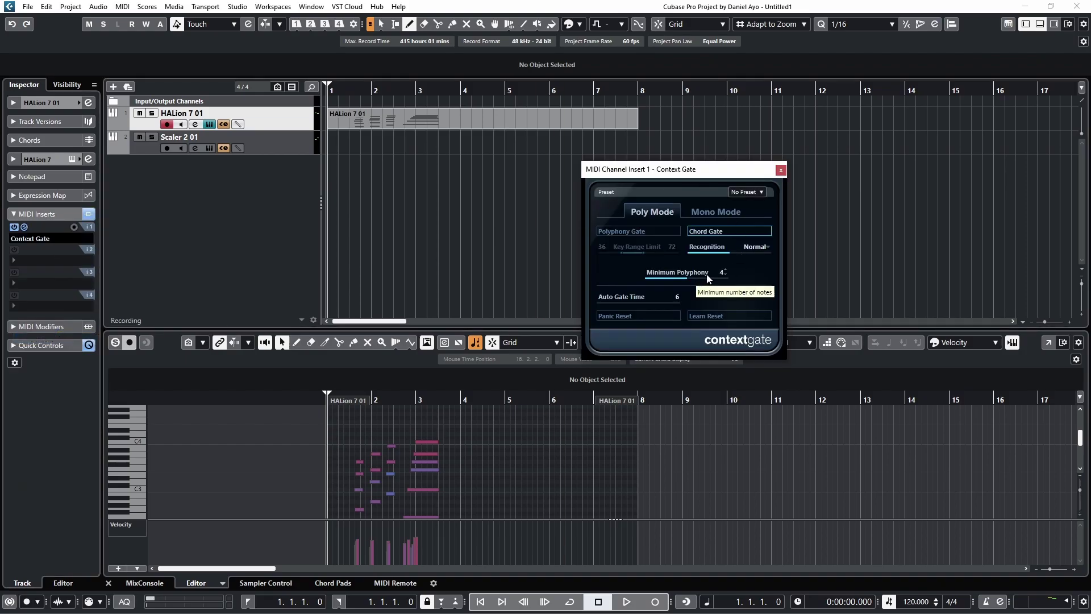
pyautogui.scroll(-1, 707, 274)
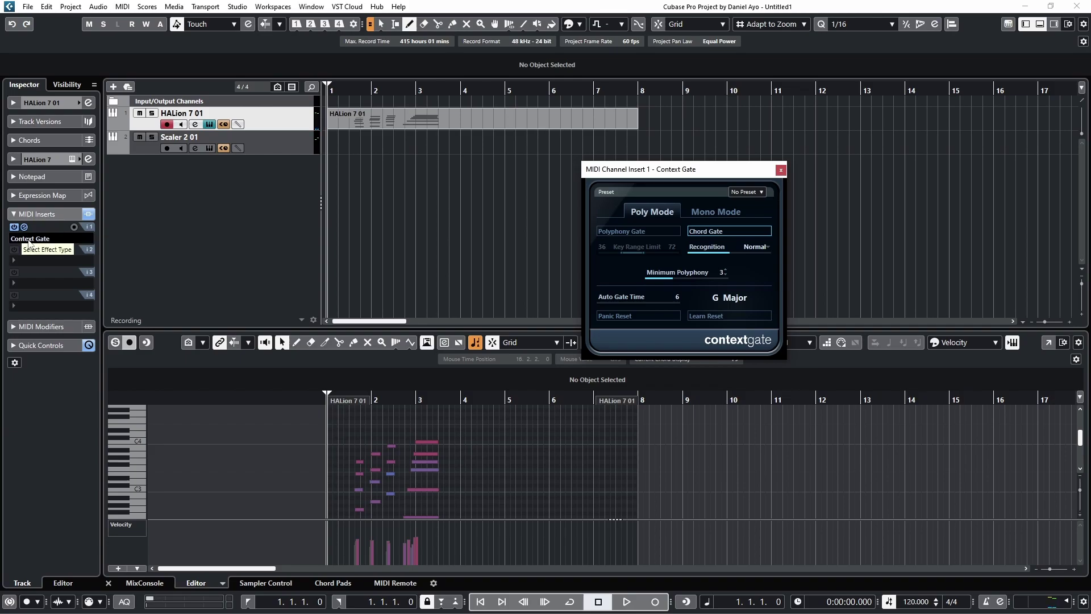
pyautogui.click(26, 243)
pyautogui.click(120, 249)
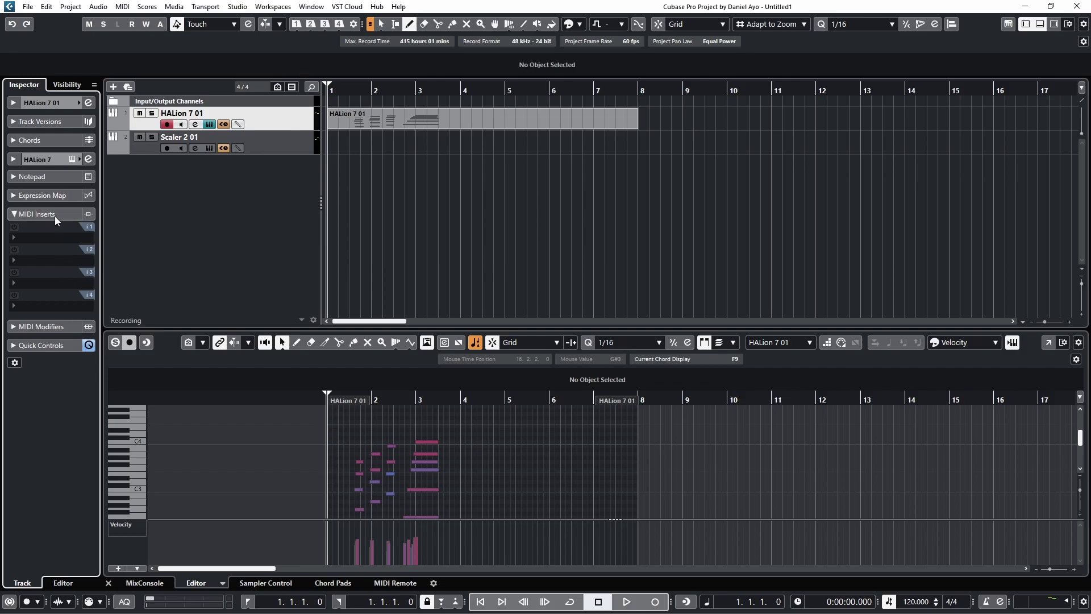
# Step: Add a MIDI 01 track and turn on its monitoring
pyautogui.rightClick(188, 177)
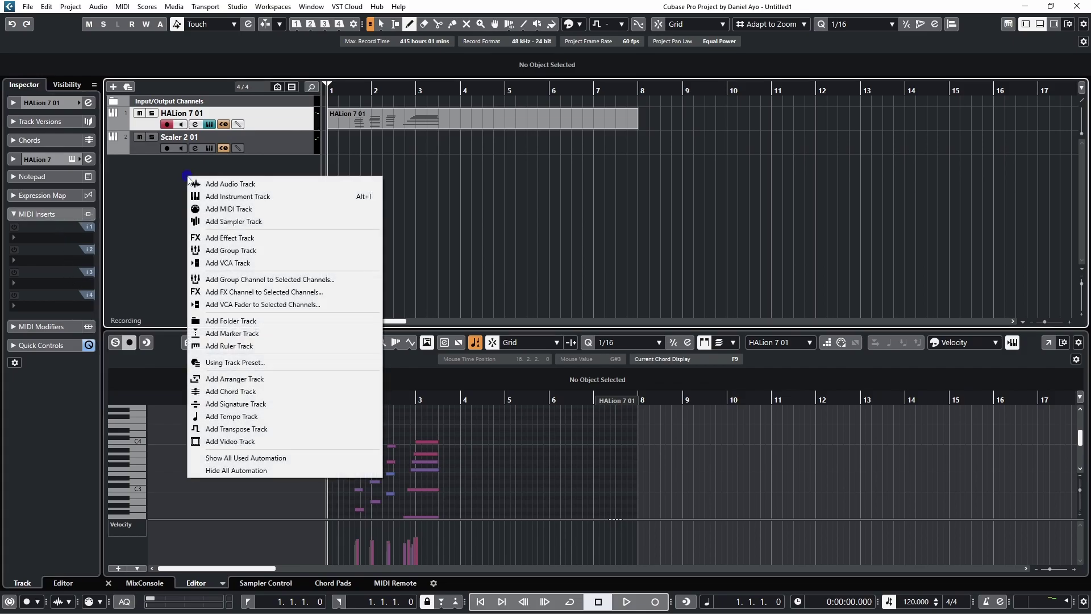
pyautogui.click(243, 211)
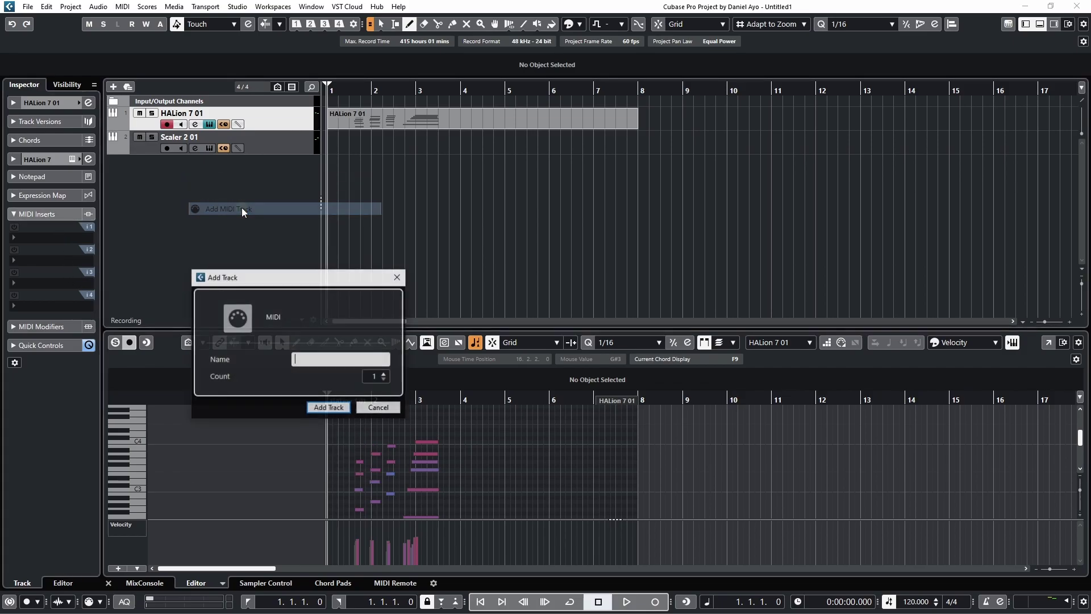
pyautogui.click(330, 408)
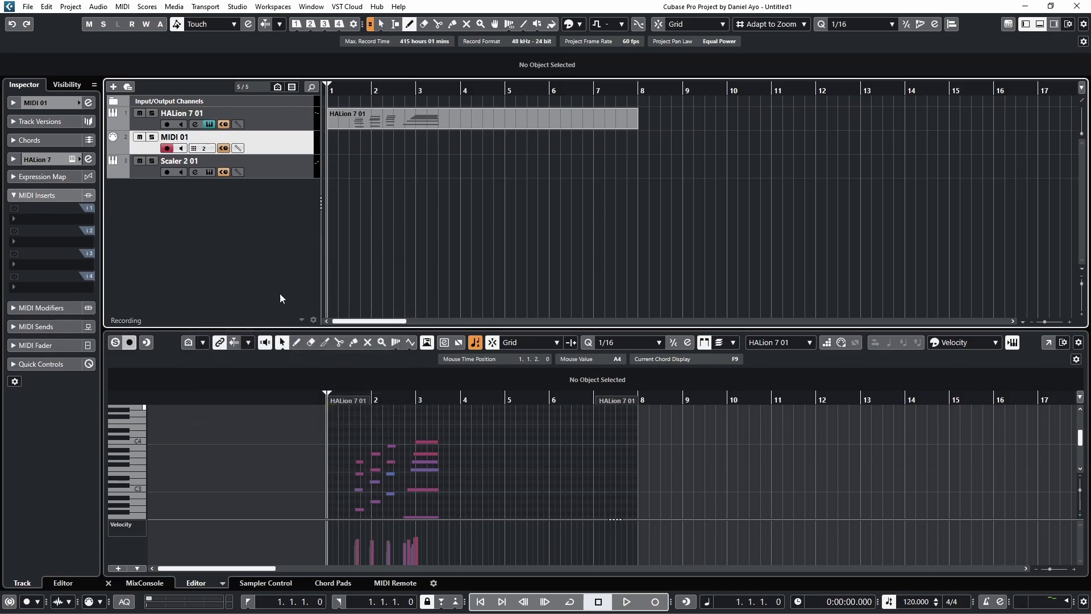
pyautogui.click(181, 148)
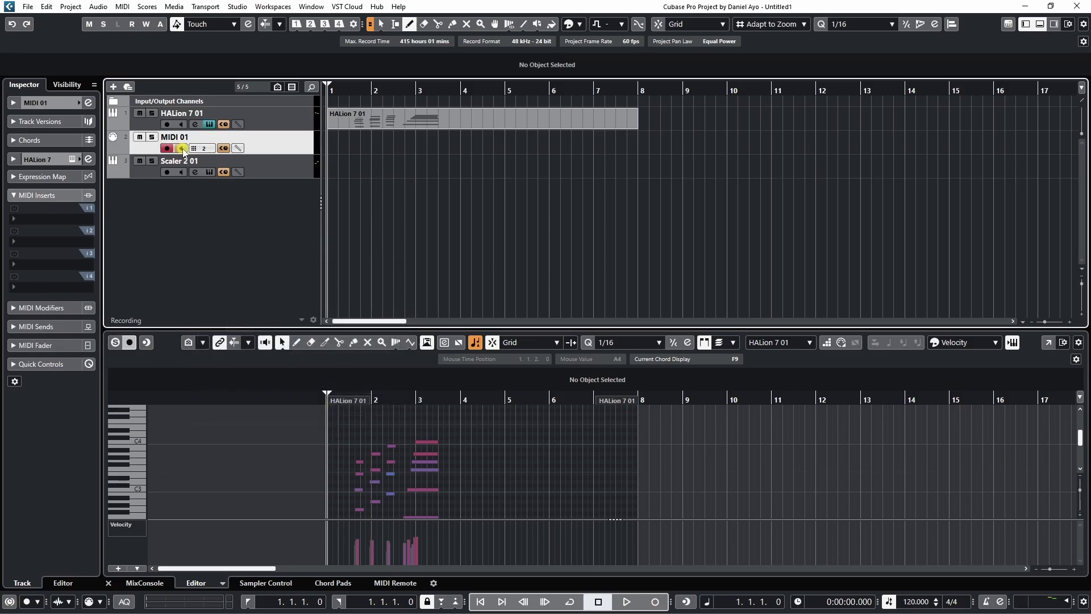
# Step: Load Context Gate into MIDI 01's first MIDI insert slot, then select the HALion and Scaler tracks
pyautogui.click(284, 124)
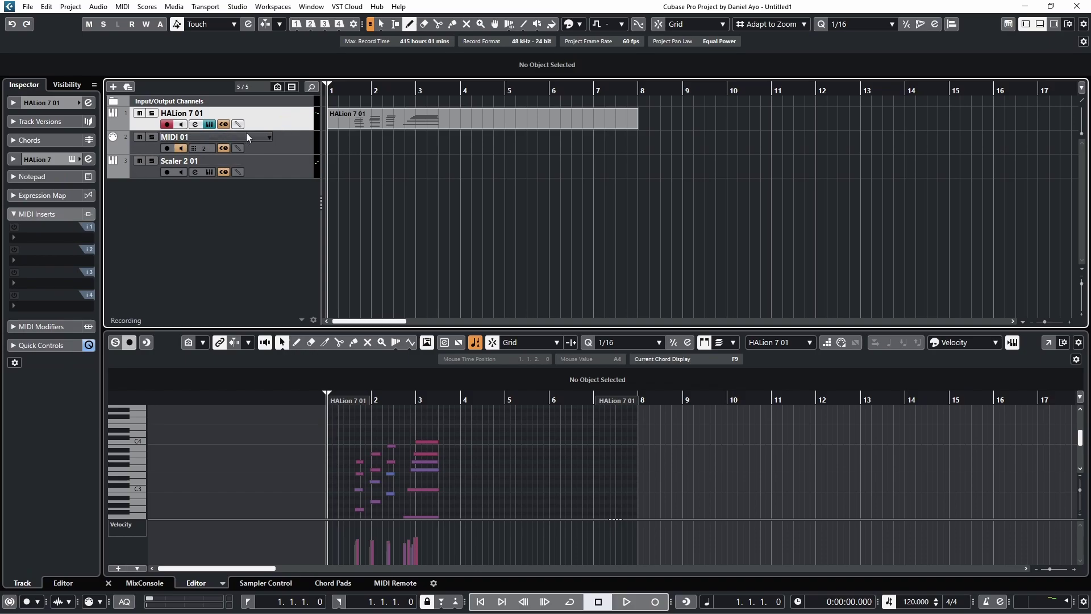
pyautogui.click(284, 155)
pyautogui.click(62, 214)
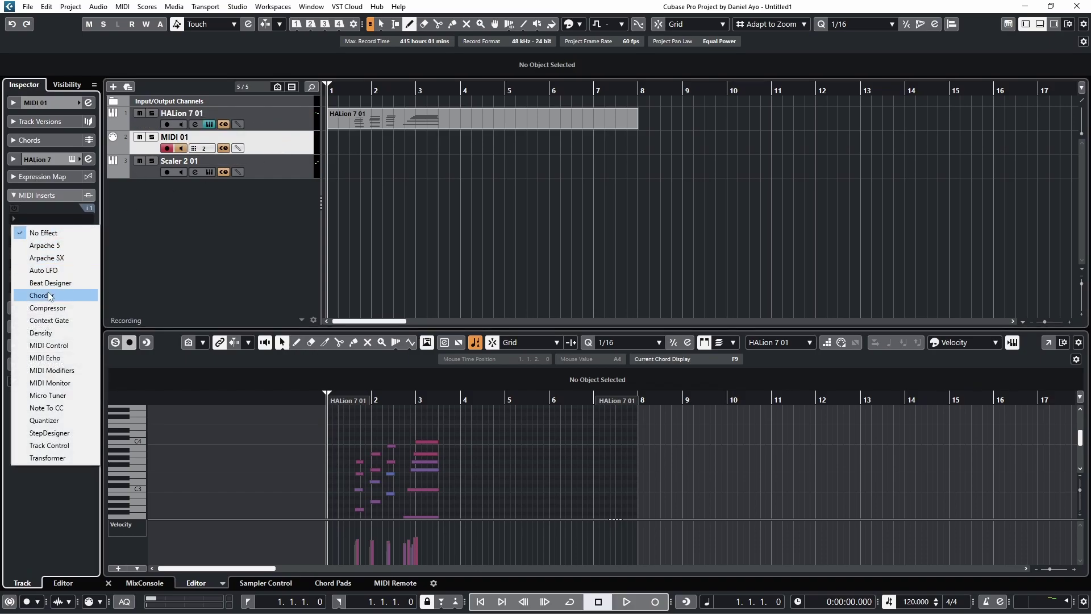
pyautogui.click(61, 322)
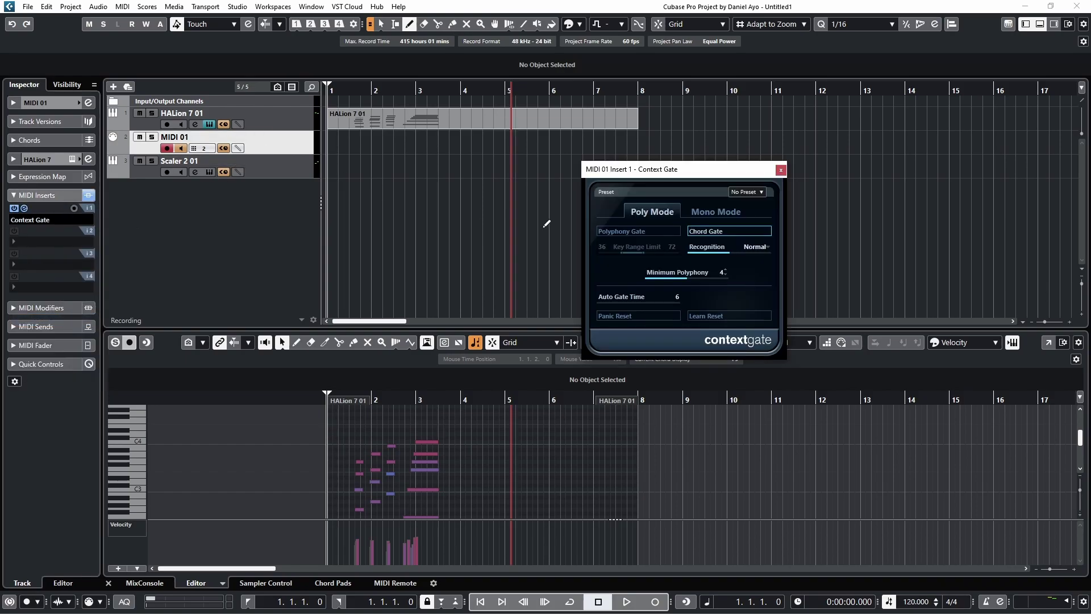
pyautogui.scroll(-1, 708, 279)
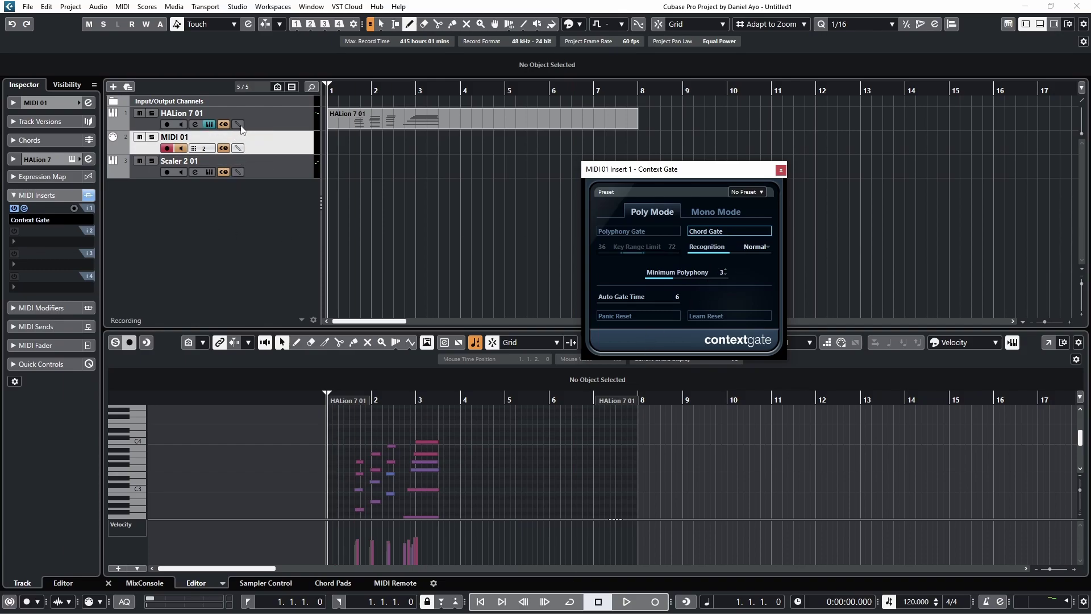
pyautogui.click(280, 116)
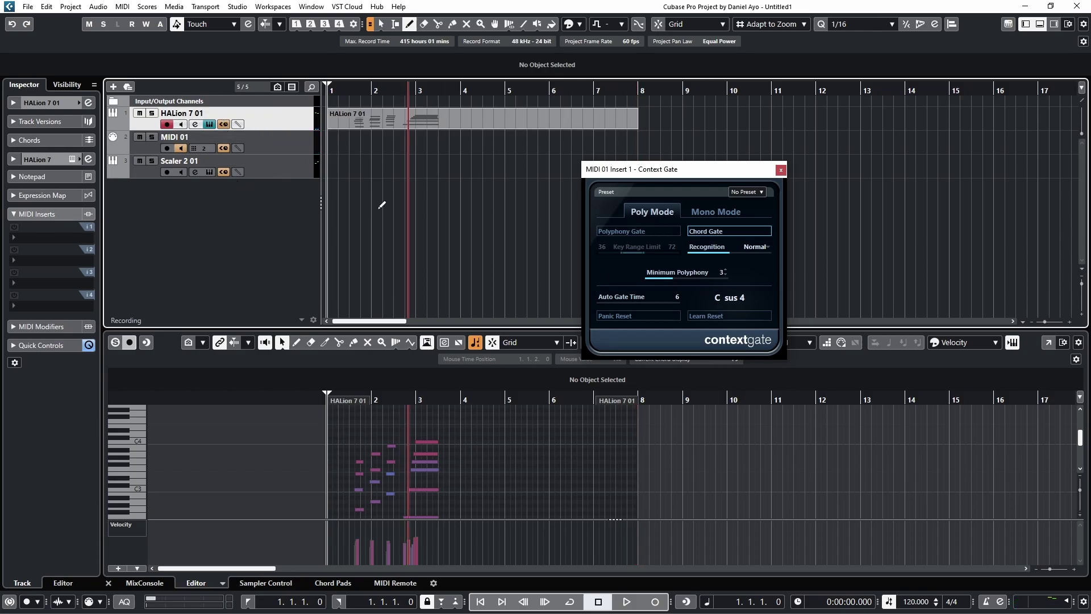
pyautogui.click(296, 169)
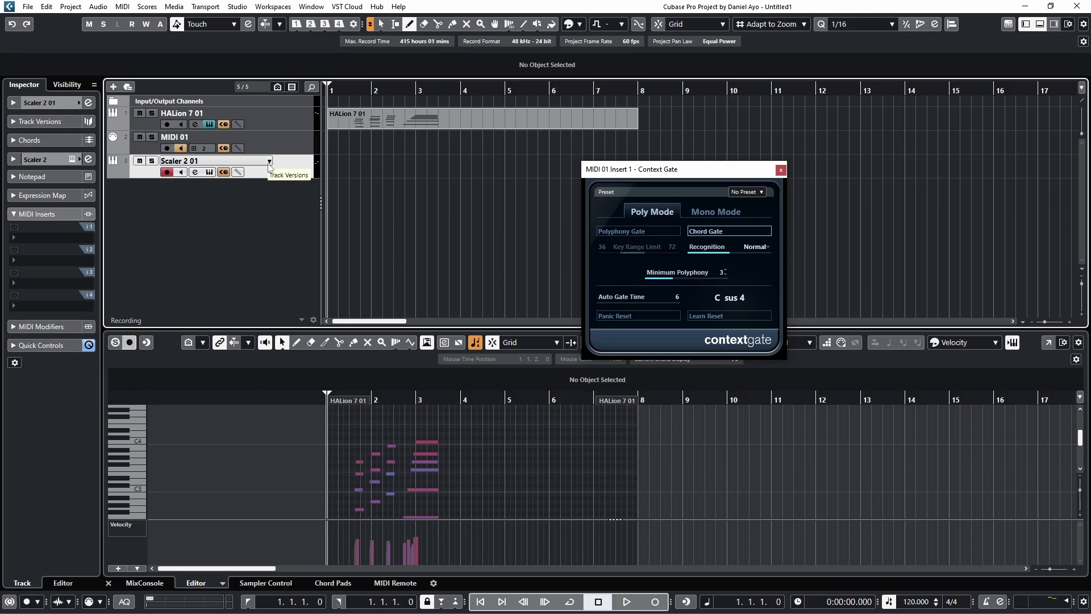
# Step: Open the Scaler 2 01 window and drag it and Context Gate left, side by side
pyautogui.click(209, 172)
pyautogui.moveTo(760, 129); pyautogui.dragTo(533, 133)
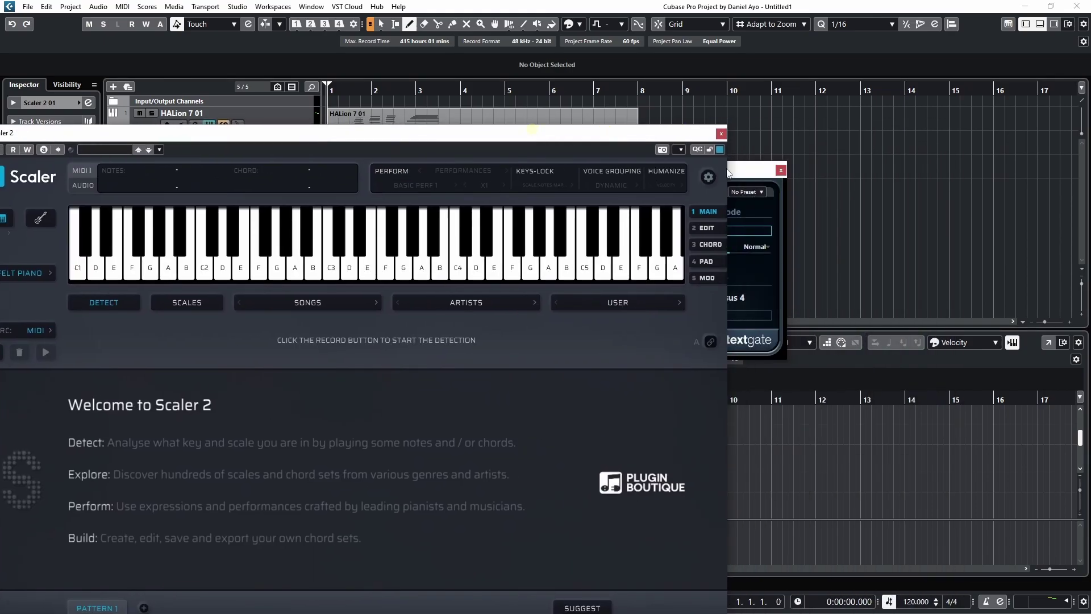
pyautogui.moveTo(761, 167); pyautogui.dragTo(581, 148)
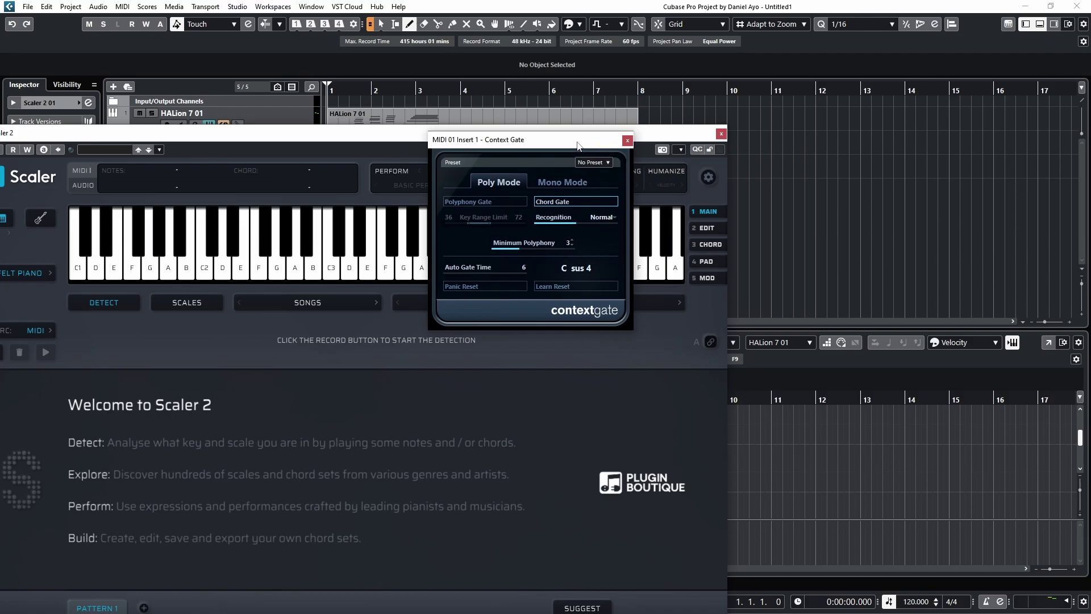